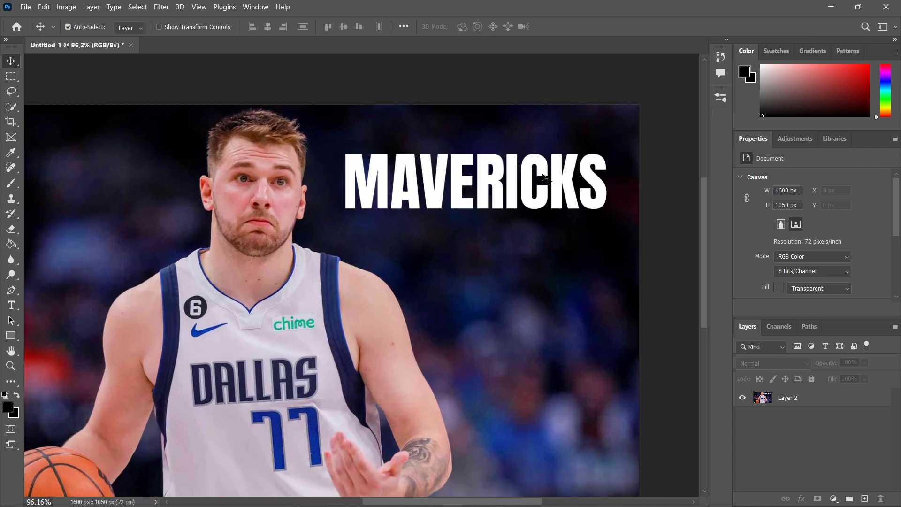
Draw a rectangular marquee selection tightly around the white MAVERICKS text.
{"action": "scroll", "coordinate": [539, 236], "scroll_direction": "up", "scroll_amount": 2}
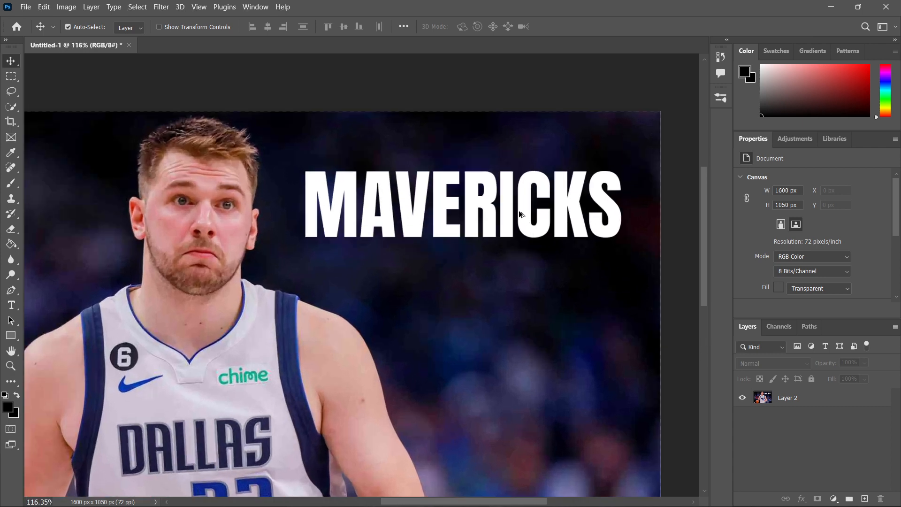
{"action": "scroll", "coordinate": [519, 212], "scroll_direction": "up", "scroll_amount": 2}
{"action": "scroll", "coordinate": [508, 202], "scroll_direction": "up", "scroll_amount": 1}
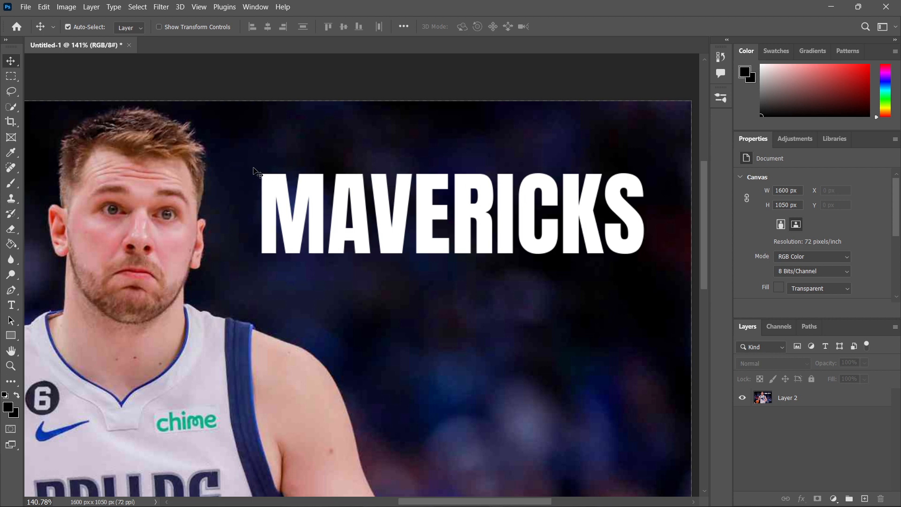
{"action": "left_click", "coordinate": [10, 76]}
{"action": "right_click", "coordinate": [11, 76]}
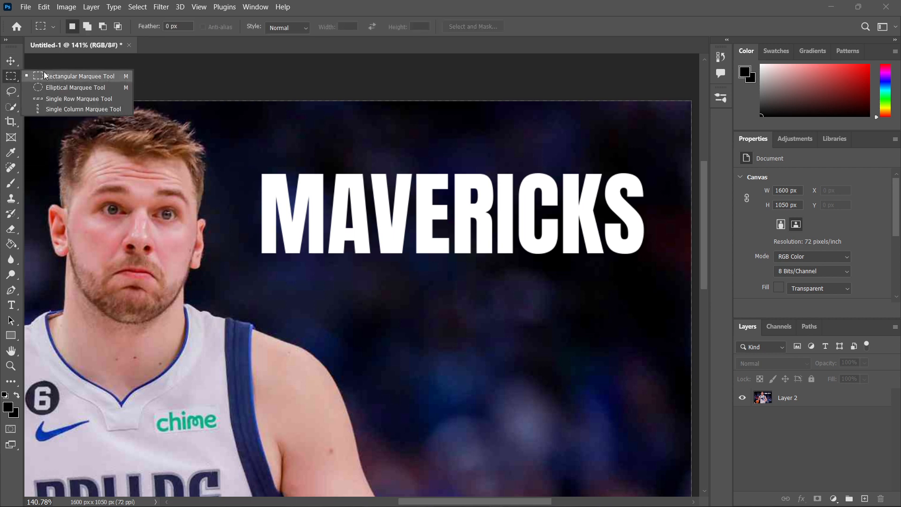
{"action": "left_click", "coordinate": [13, 82]}
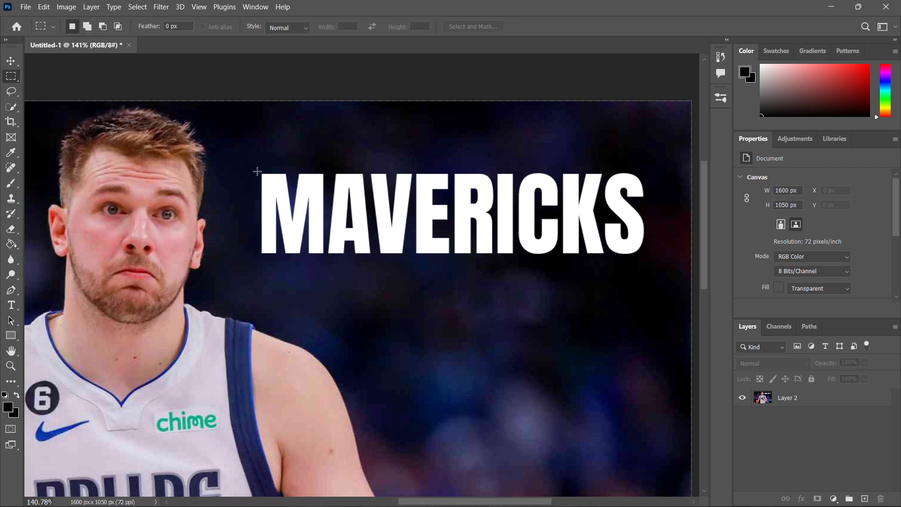
{"action": "left_click_drag", "start_coordinate": [261, 173], "coordinate": [649, 259]}
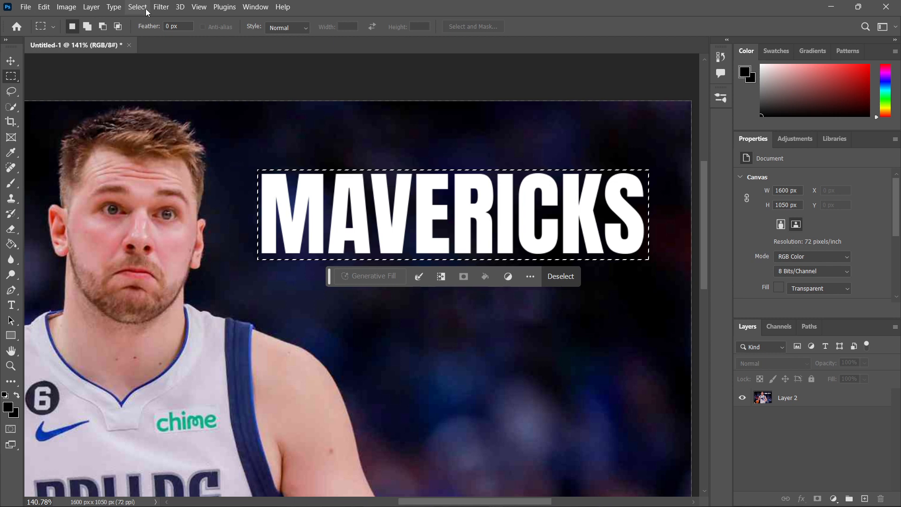
Start a Color Range selection on Layer 2 within the marquee and set its fuzziness to 166.
{"action": "left_click", "coordinate": [780, 398]}
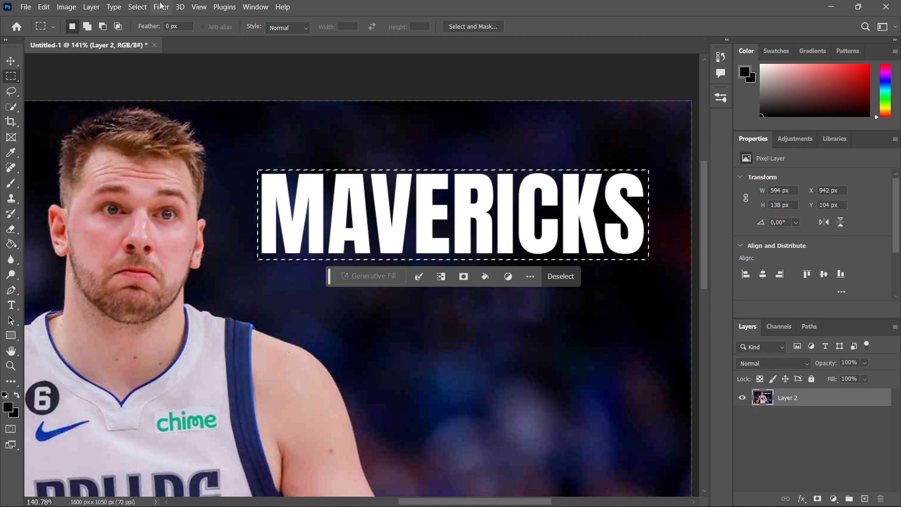
{"action": "left_click", "coordinate": [140, 5]}
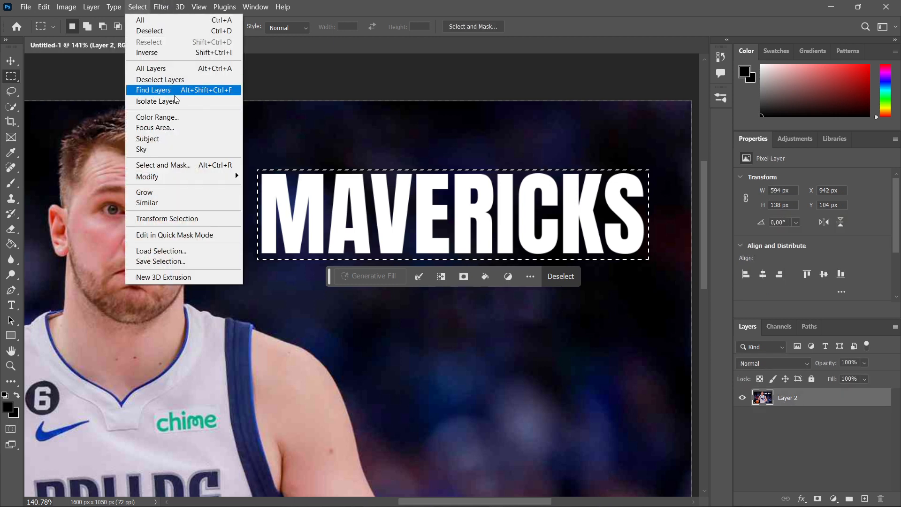
{"action": "left_click", "coordinate": [173, 117]}
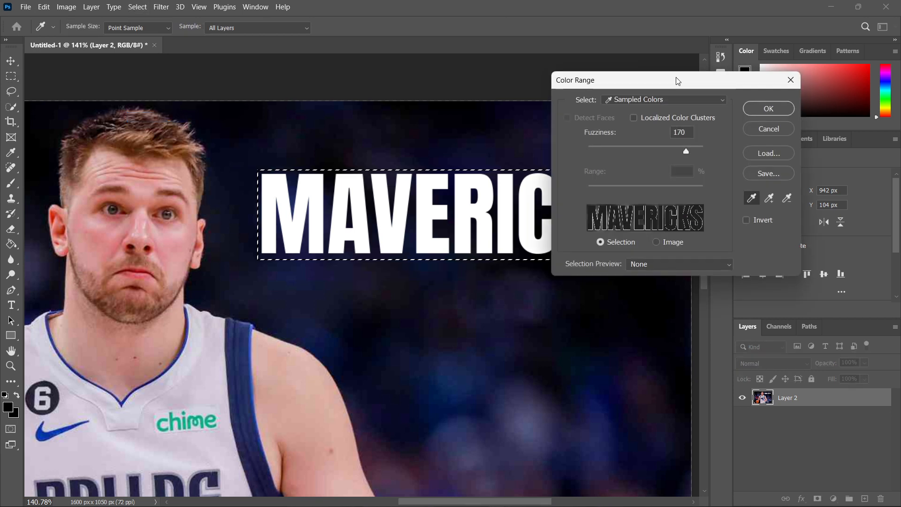
{"action": "left_click_drag", "start_coordinate": [680, 88], "coordinate": [649, 88]}
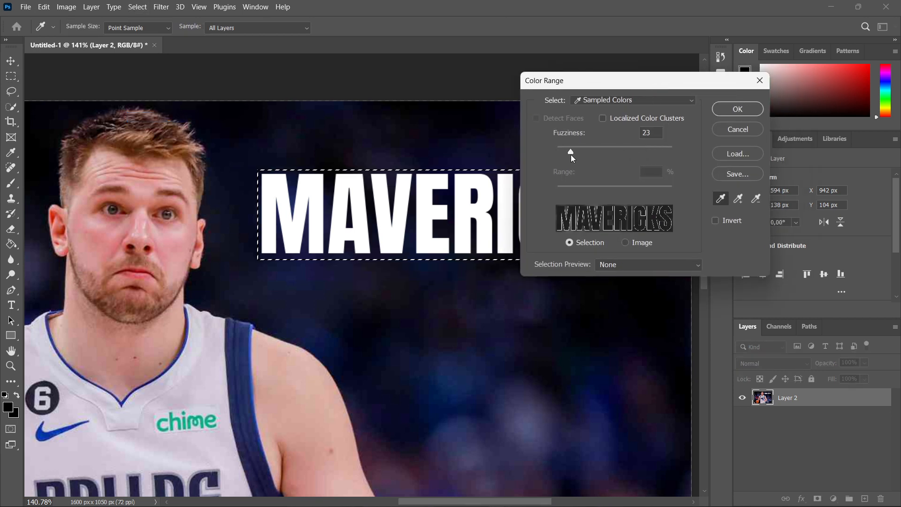
{"action": "left_click", "coordinate": [579, 207]}
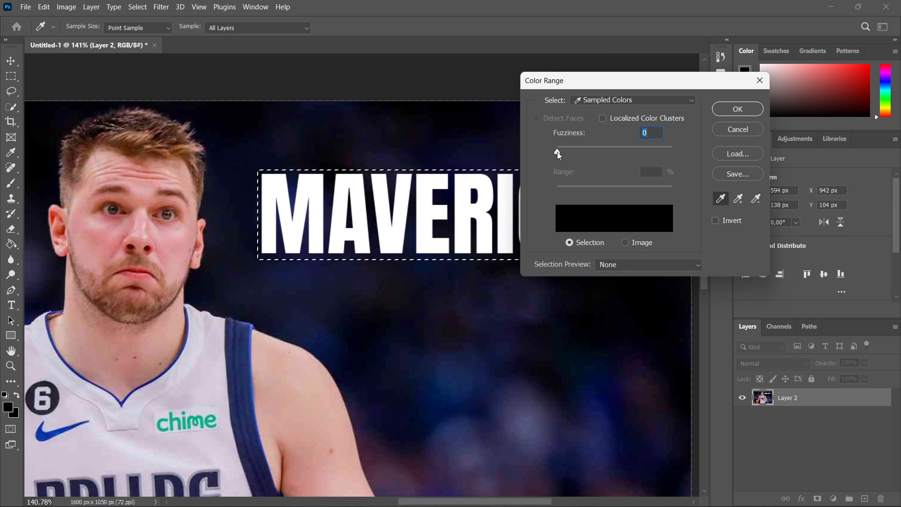
{"action": "left_click_drag", "start_coordinate": [556, 151], "coordinate": [653, 153]}
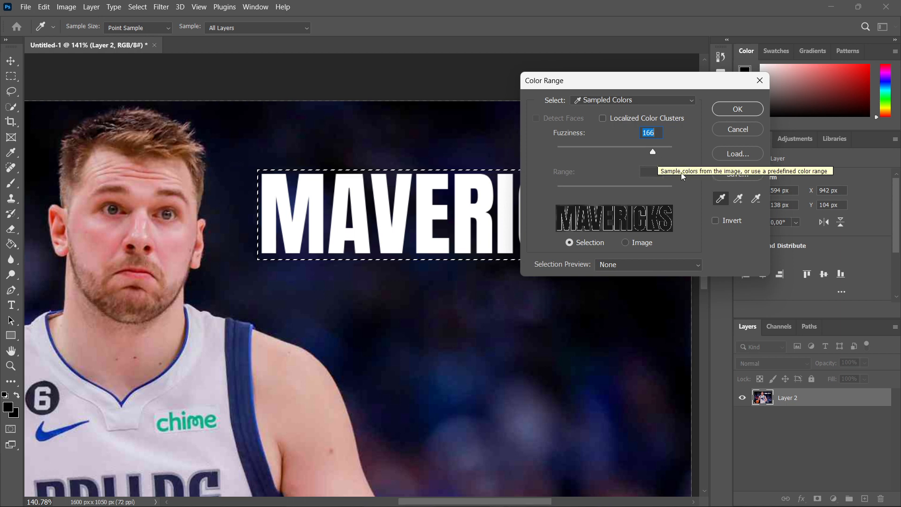
Add the white of the MAVERICKS letters to the sampled colors and apply the Color Range selection.
{"action": "left_click", "coordinate": [739, 199]}
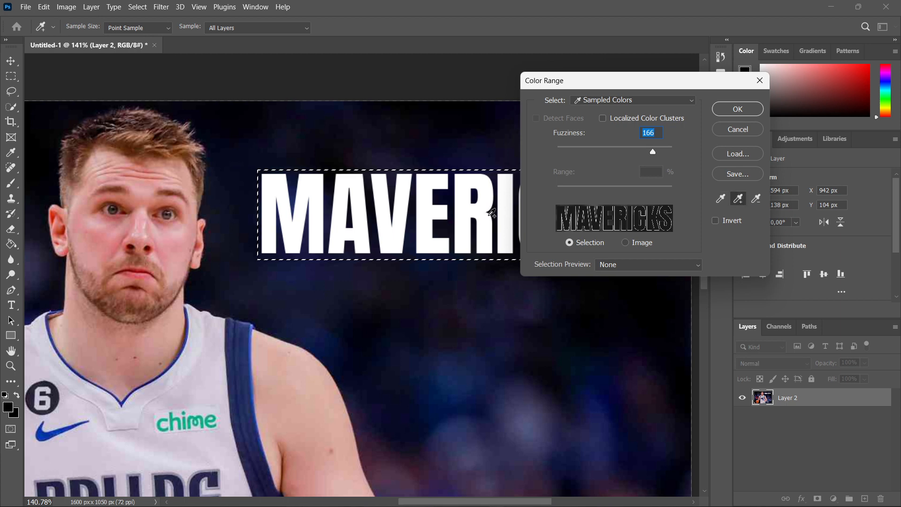
{"action": "left_click", "coordinate": [485, 205]}
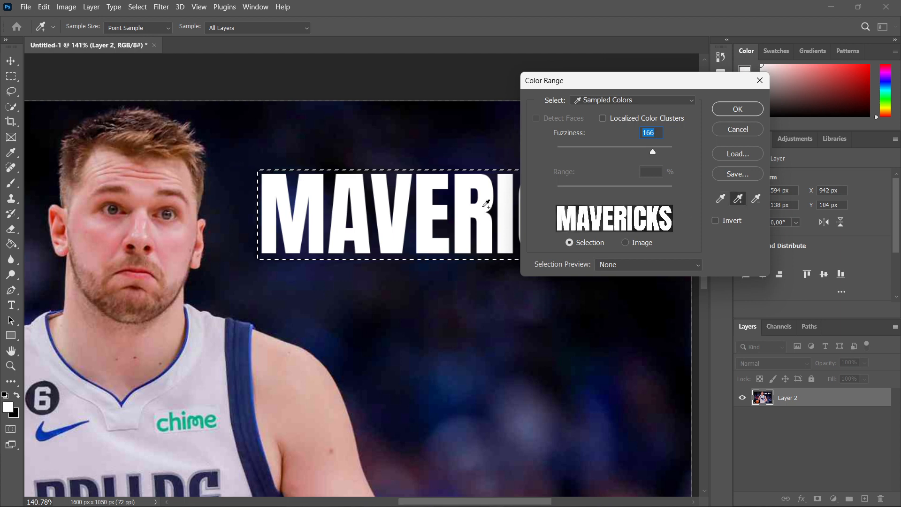
{"action": "left_click", "coordinate": [756, 201]}
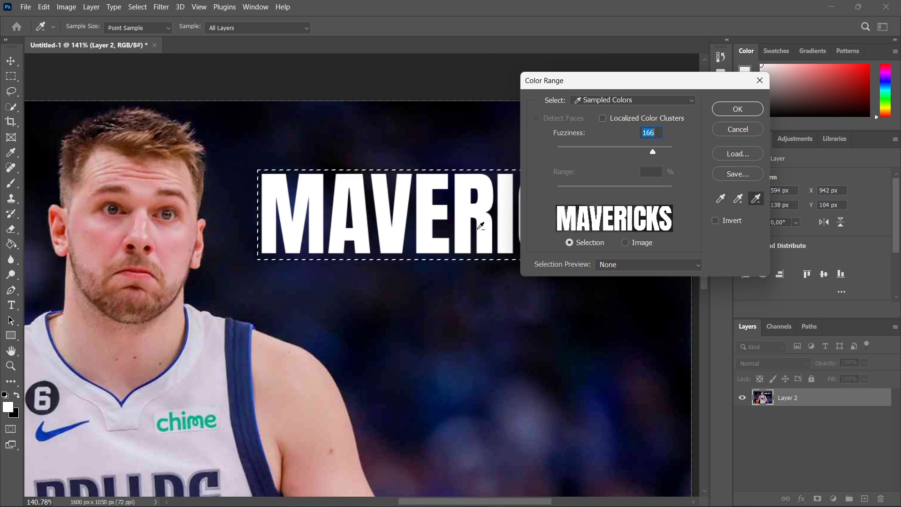
{"action": "left_click", "coordinate": [484, 204]}
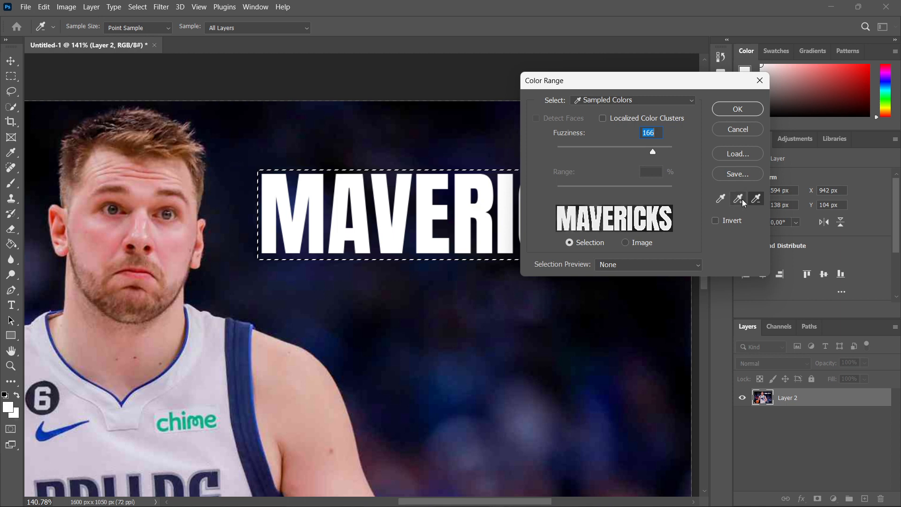
{"action": "left_click", "coordinate": [739, 199]}
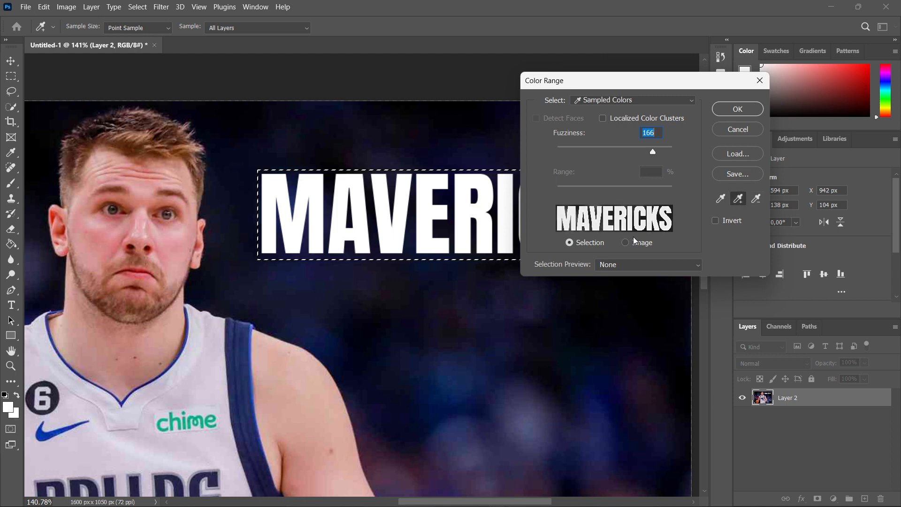
{"action": "left_click", "coordinate": [494, 195]}
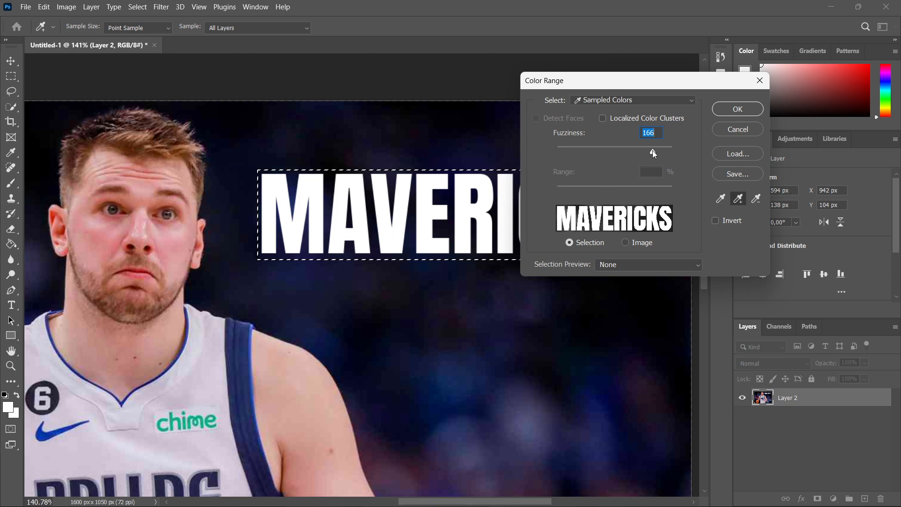
{"action": "left_click", "coordinate": [737, 109]}
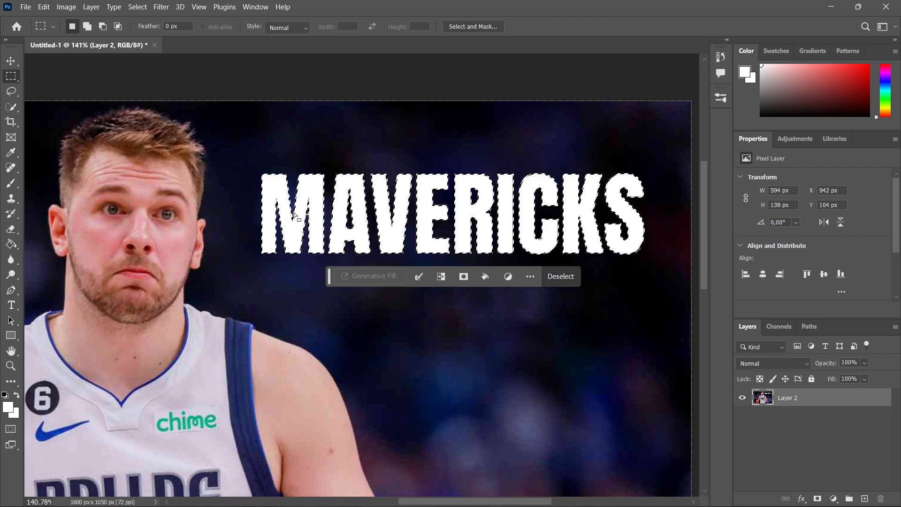
Expand the selection of the MAVERICKS letters by 4 pixels.
{"action": "scroll", "coordinate": [327, 205], "scroll_direction": "up", "scroll_amount": 5}
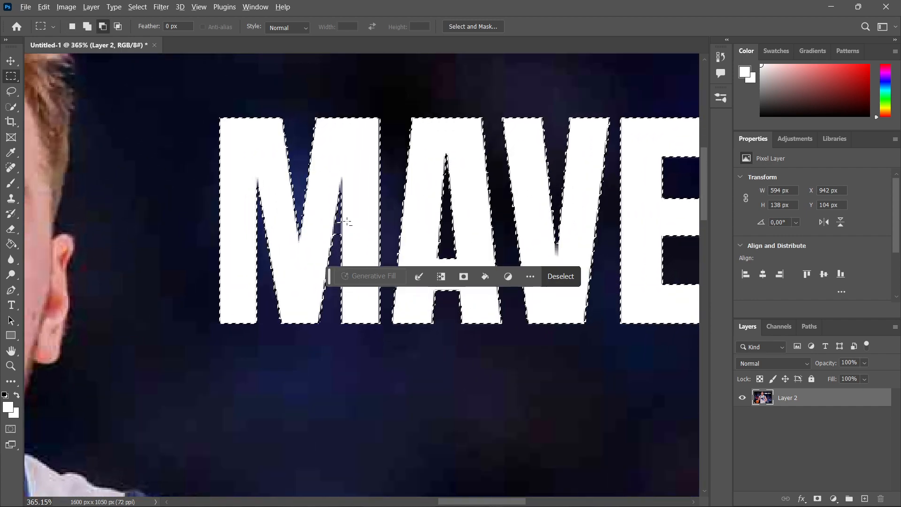
{"action": "scroll", "coordinate": [338, 221], "scroll_direction": "down", "scroll_amount": 5}
{"action": "scroll", "coordinate": [556, 217], "scroll_direction": "up", "scroll_amount": 1}
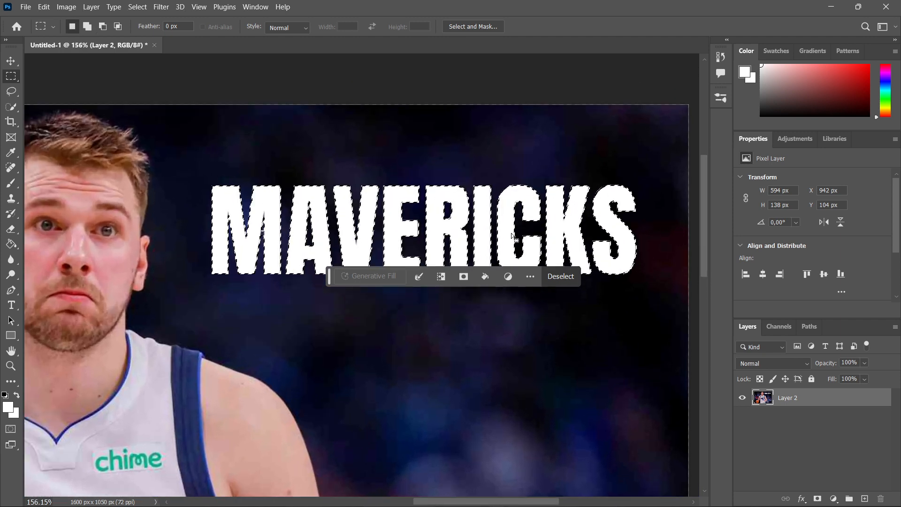
{"action": "scroll", "coordinate": [454, 225], "scroll_direction": "down", "scroll_amount": 2}
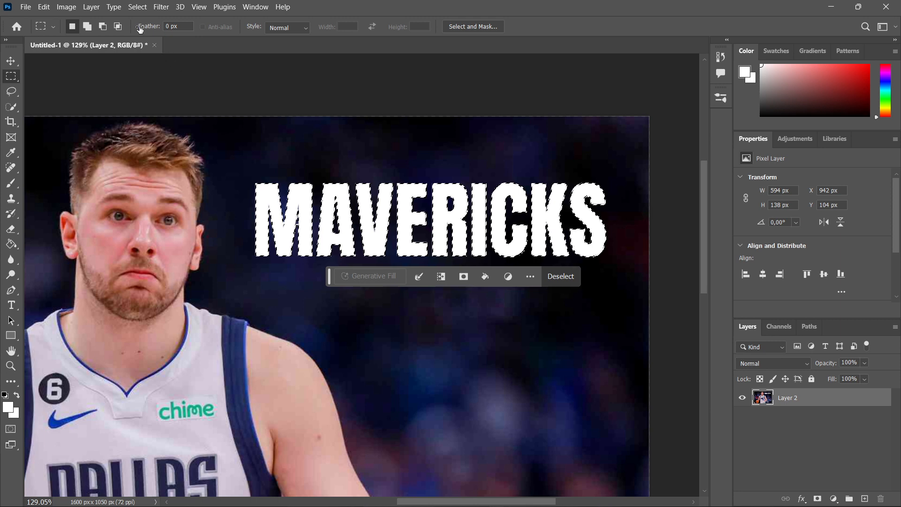
{"action": "left_click", "coordinate": [138, 9]}
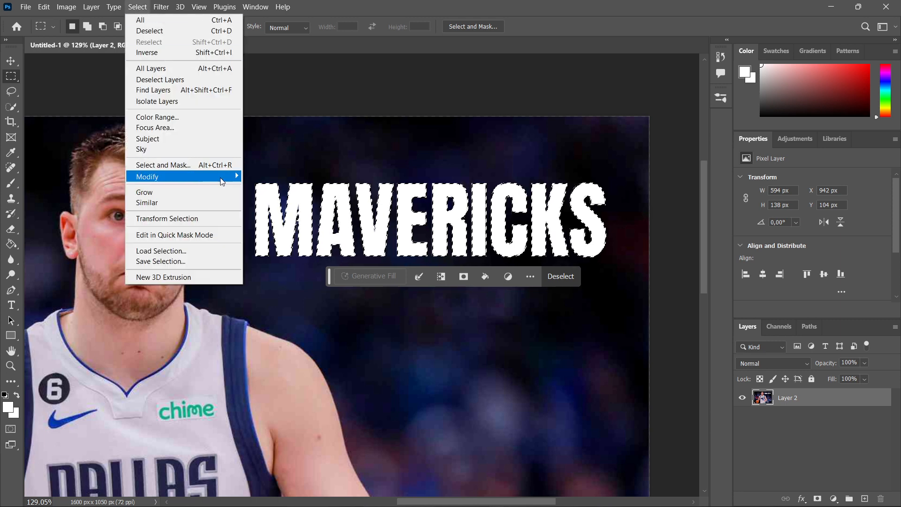
{"action": "mouse_move", "coordinate": [220, 178]}
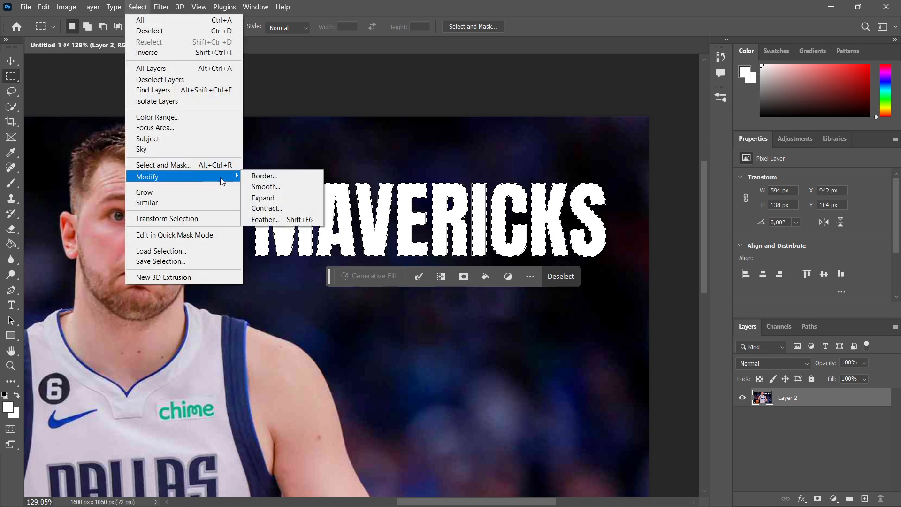
{"action": "left_click", "coordinate": [272, 199]}
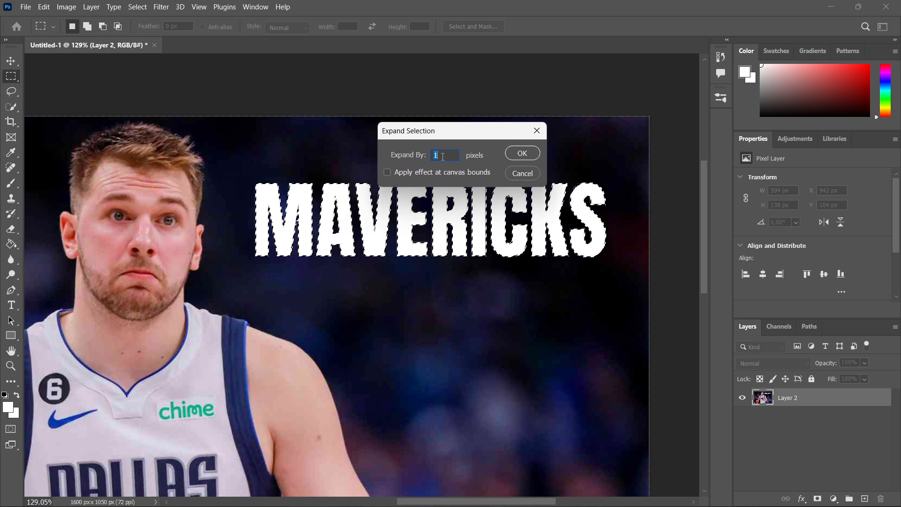
{"action": "type", "text": "4"}
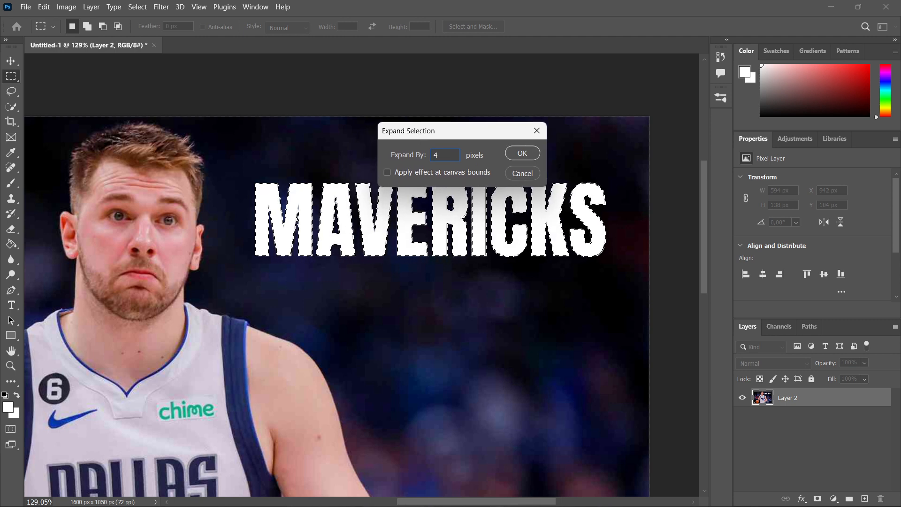
{"action": "left_click", "coordinate": [522, 154]}
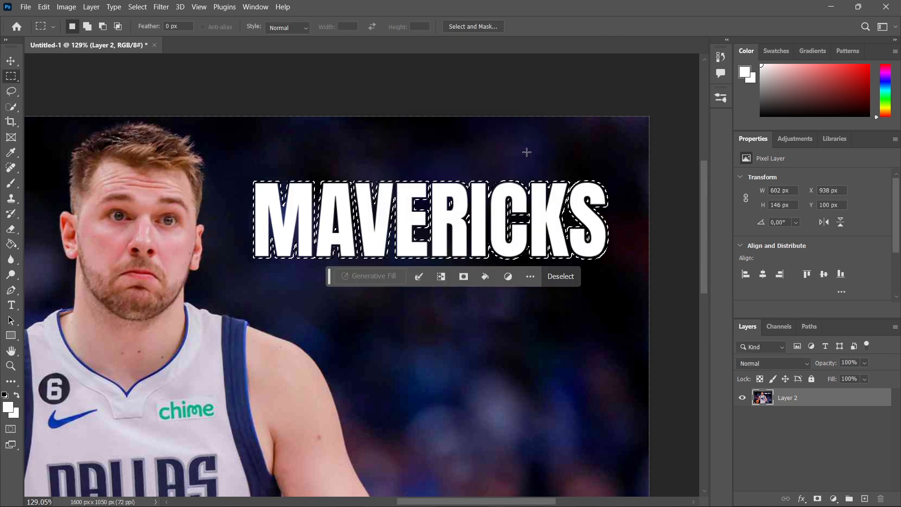
Try expanding the MAVERICKS letter selection by a further 4 pixels.
{"action": "scroll", "coordinate": [390, 219], "scroll_direction": "up", "scroll_amount": 3}
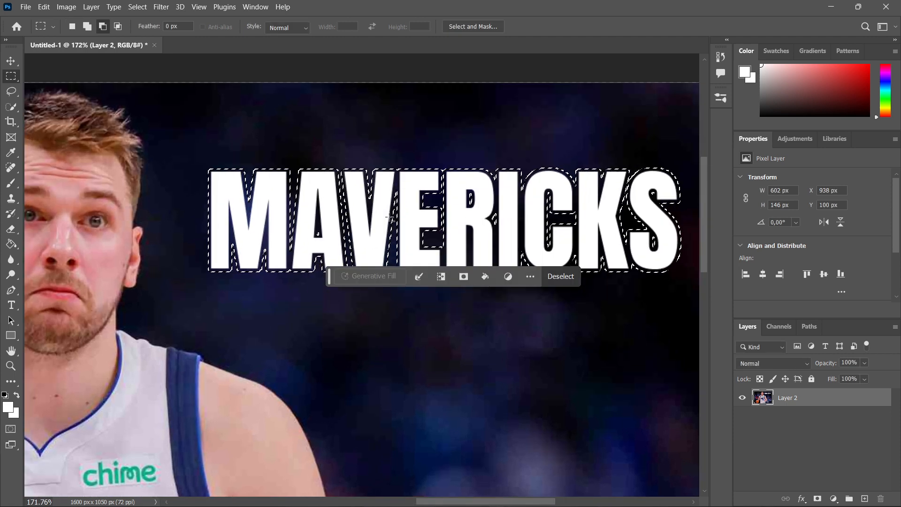
{"action": "scroll", "coordinate": [391, 218], "scroll_direction": "down", "scroll_amount": 3}
{"action": "scroll", "coordinate": [503, 216], "scroll_direction": "up", "scroll_amount": 3}
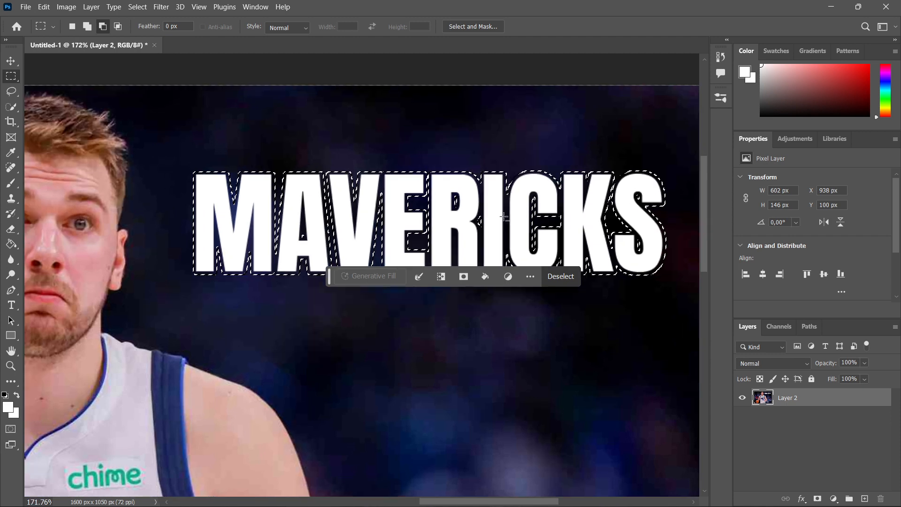
{"action": "scroll", "coordinate": [451, 197], "scroll_direction": "up", "scroll_amount": 1}
{"action": "scroll", "coordinate": [447, 190], "scroll_direction": "up", "scroll_amount": 2}
{"action": "scroll", "coordinate": [441, 192], "scroll_direction": "down", "scroll_amount": 3}
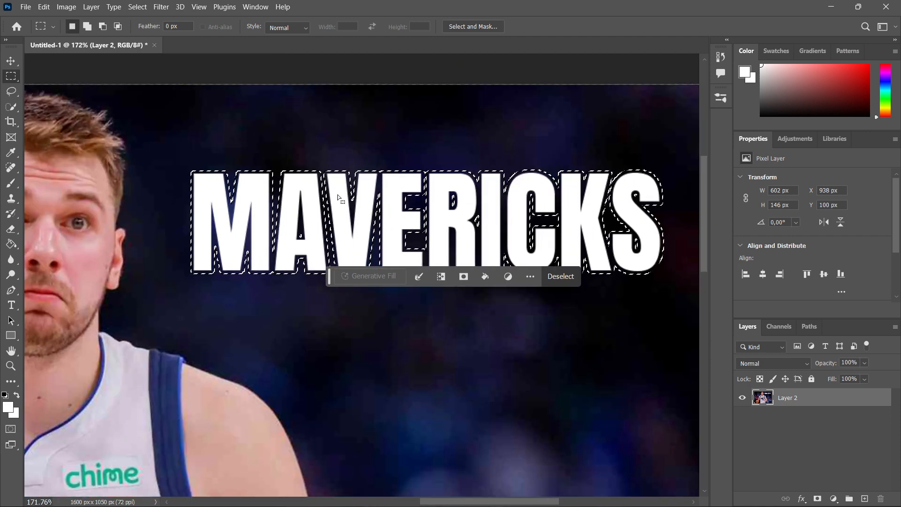
{"action": "scroll", "coordinate": [338, 198], "scroll_direction": "down", "scroll_amount": 1}
{"action": "left_click", "coordinate": [137, 7]}
{"action": "mouse_move", "coordinate": [171, 181]}
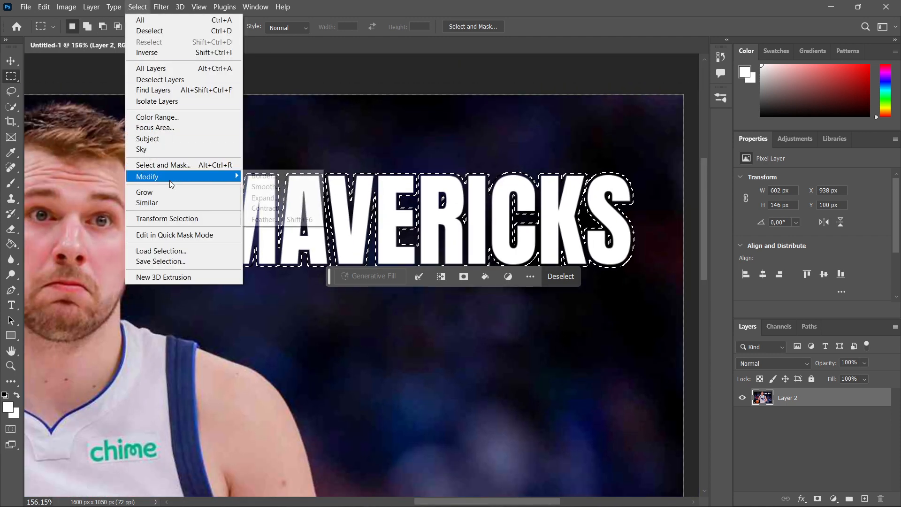
{"action": "left_click", "coordinate": [266, 199]}
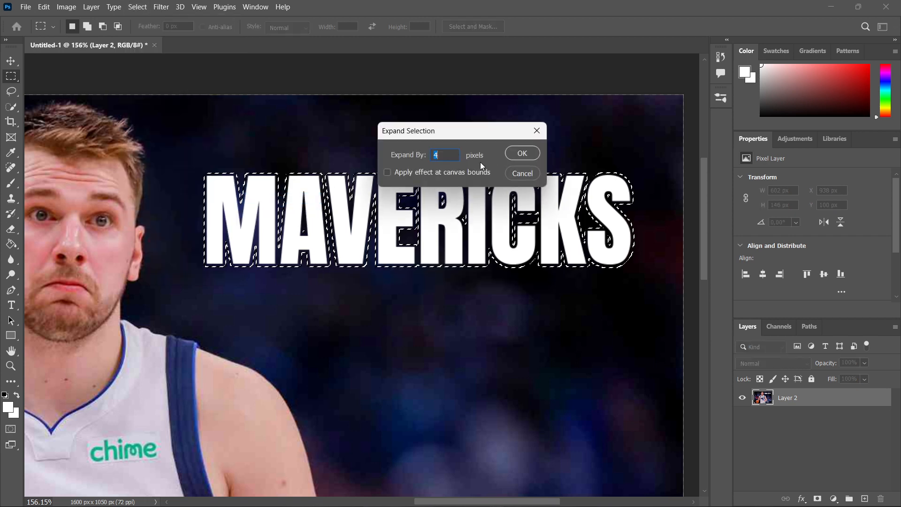
{"action": "left_click", "coordinate": [521, 150]}
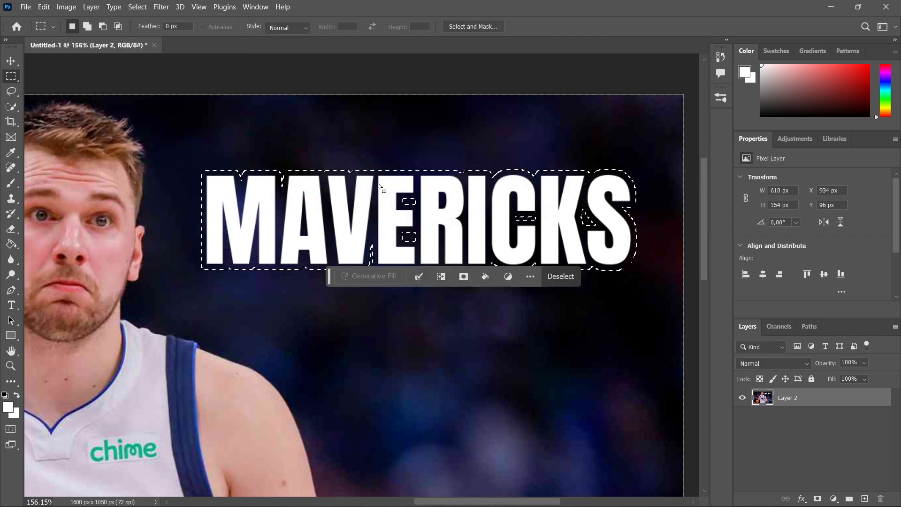
Undo the second expansion of the letter selection.
{"action": "scroll", "coordinate": [379, 184], "scroll_direction": "down", "scroll_amount": 2}
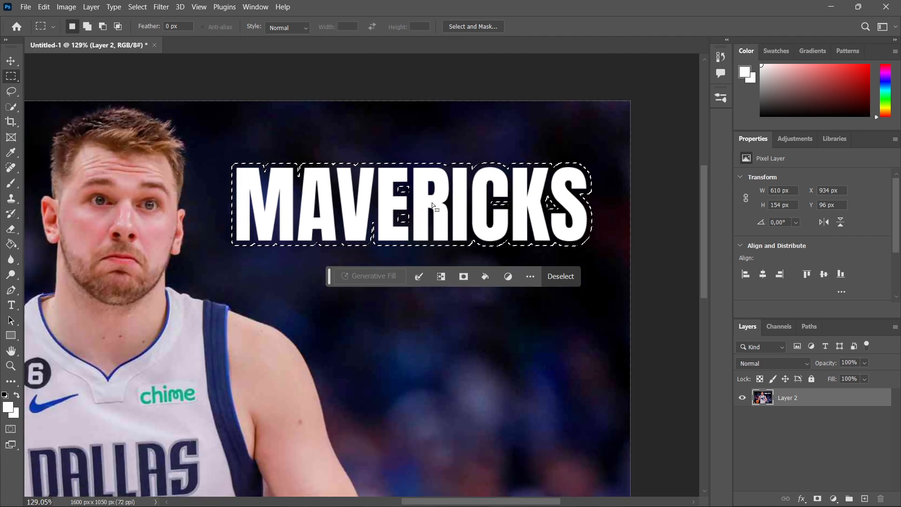
{"action": "scroll", "coordinate": [389, 207], "scroll_direction": "down", "scroll_amount": 1}
{"action": "scroll", "coordinate": [387, 207], "scroll_direction": "up", "scroll_amount": 2}
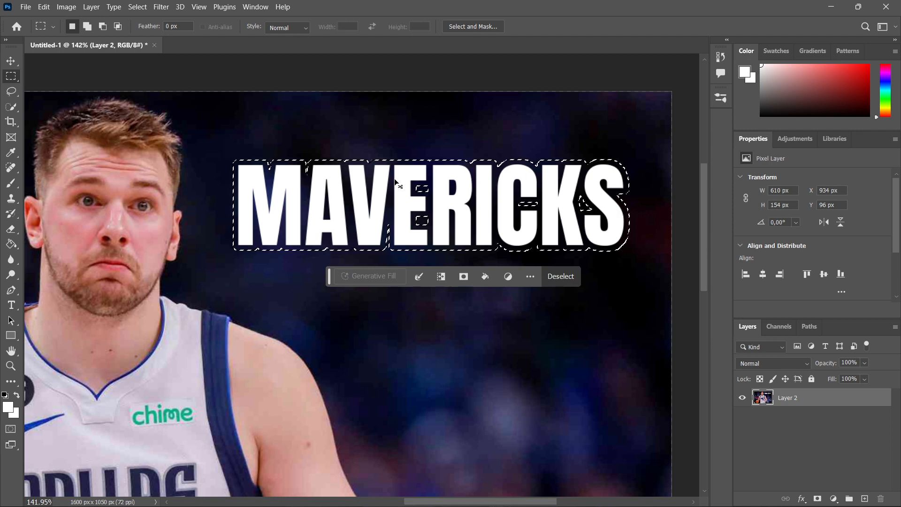
{"action": "key", "text": "ctrl+z"}
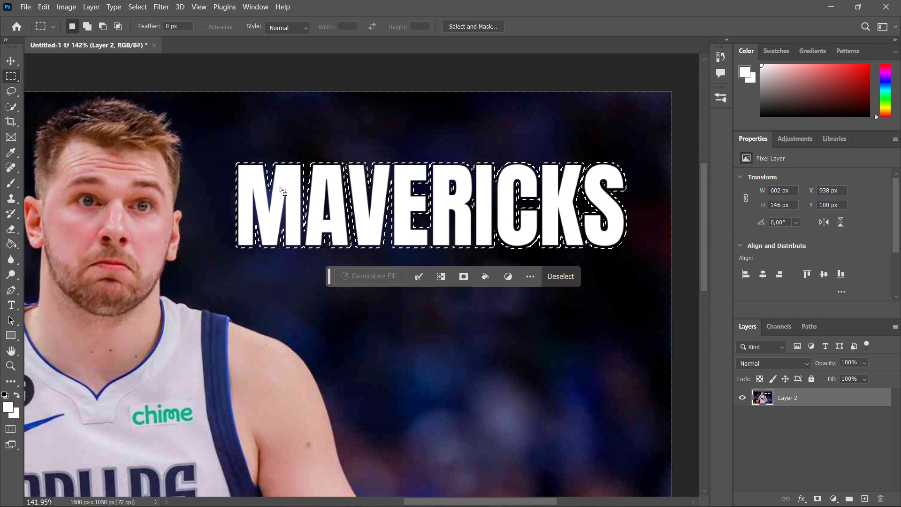
Content-aware fill the MAVERICKS letter selection onto a new layer, excluding the areas around the player and the ball from the sampling area.
{"action": "left_click", "coordinate": [44, 7]}
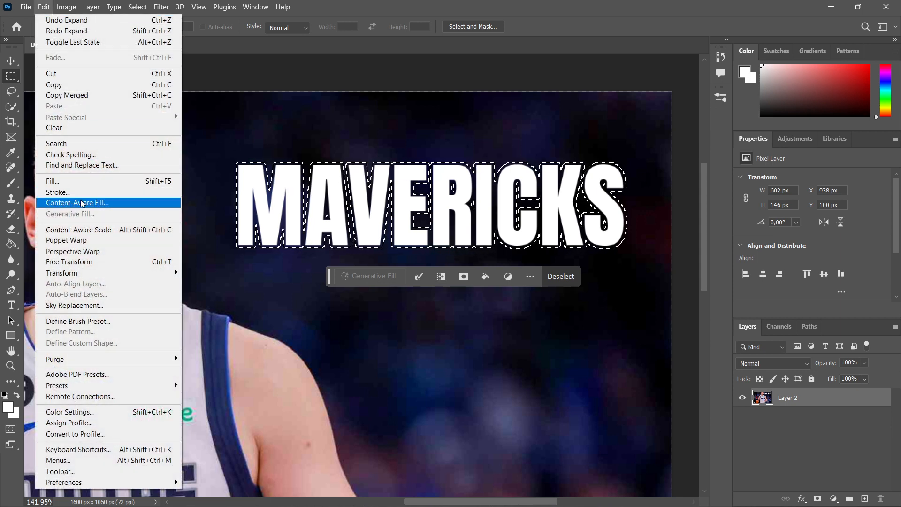
{"action": "left_click", "coordinate": [85, 204]}
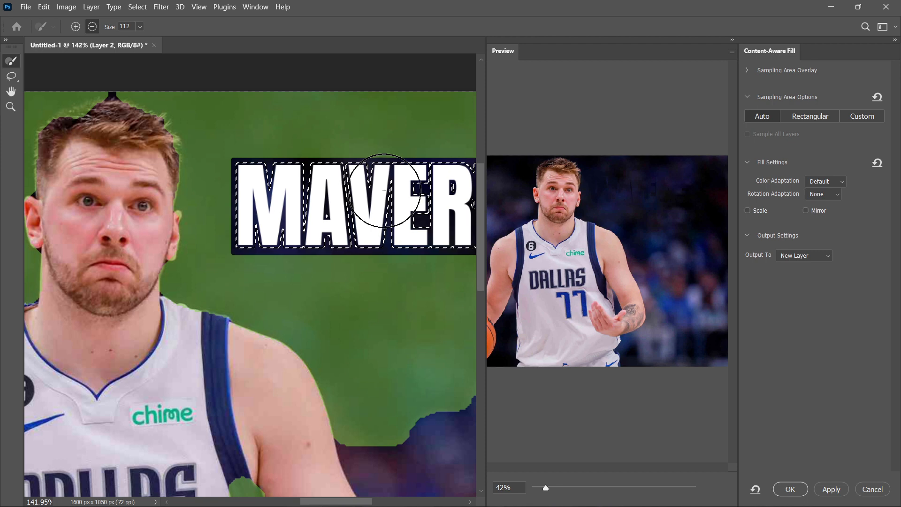
{"action": "scroll", "coordinate": [312, 257], "scroll_direction": "down", "scroll_amount": 5}
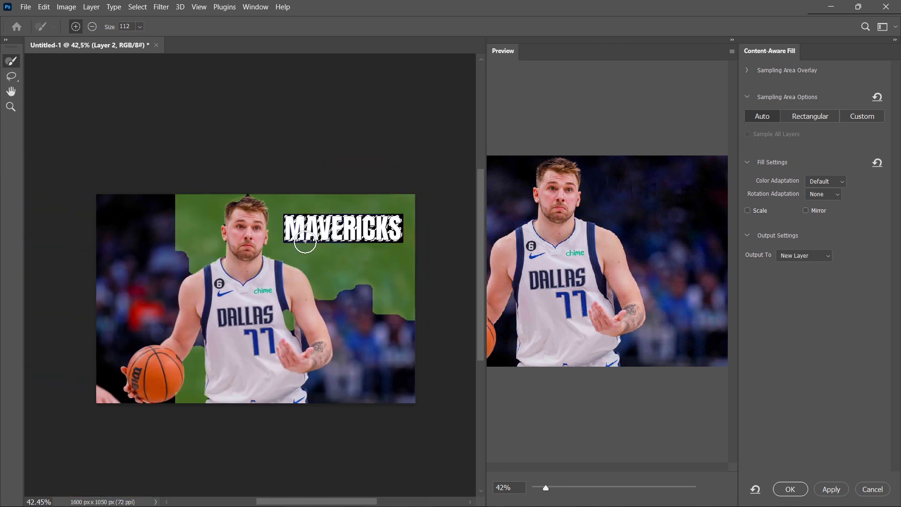
{"action": "scroll", "coordinate": [337, 494], "scroll_direction": "right", "scroll_amount": 2}
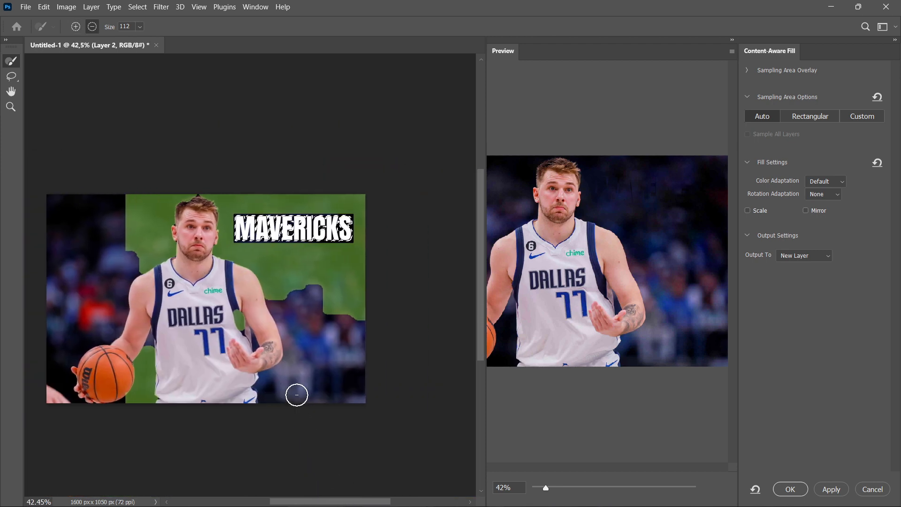
{"action": "left_click", "coordinate": [243, 305]}
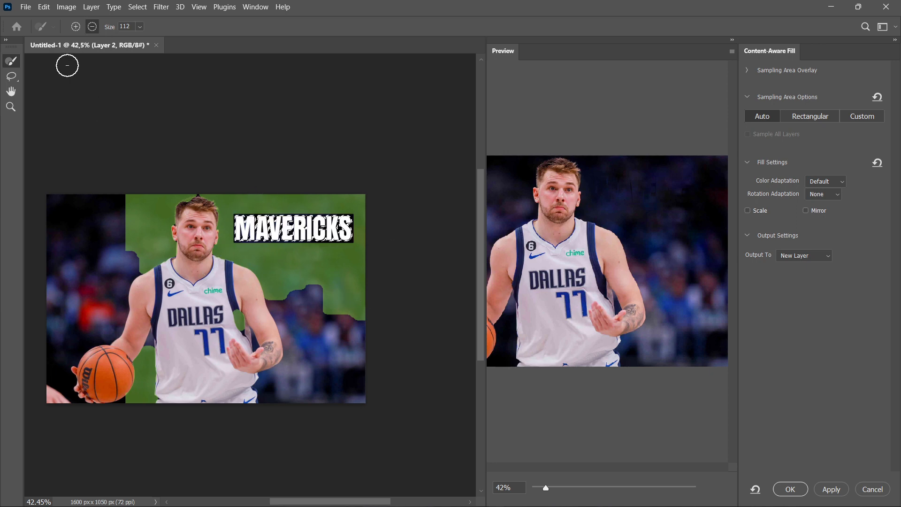
{"action": "left_click", "coordinate": [76, 26]}
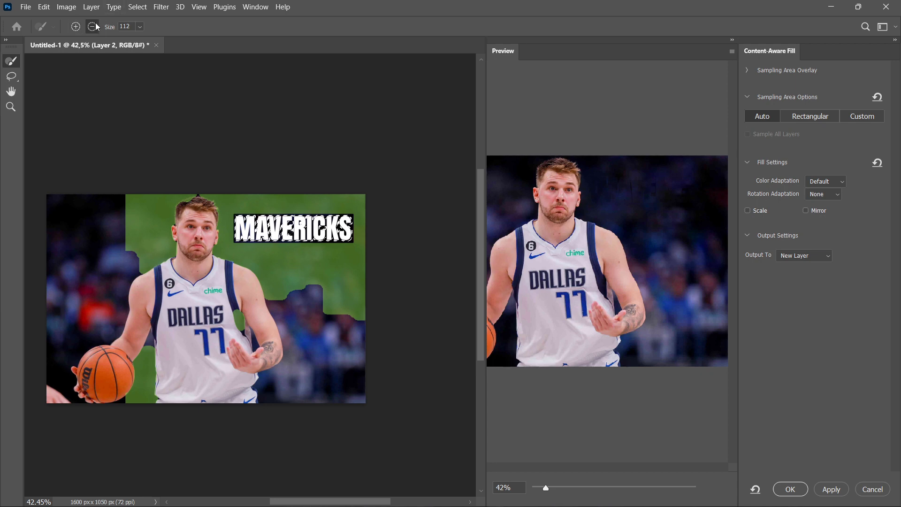
{"action": "mouse_move", "coordinate": [120, 368]}
{"action": "left_mouse_down"}
{"action": "mouse_move", "coordinate": [133, 424]}
{"action": "mouse_move", "coordinate": [140, 398]}
{"action": "left_mouse_up"}
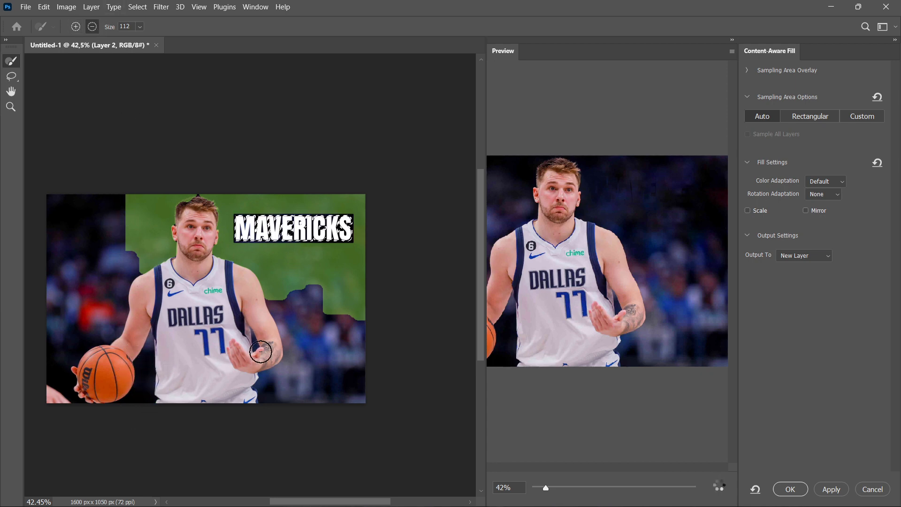
{"action": "mouse_move", "coordinate": [125, 226]}
{"action": "left_mouse_down"}
{"action": "mouse_move", "coordinate": [130, 200]}
{"action": "mouse_move", "coordinate": [146, 195]}
{"action": "mouse_move", "coordinate": [158, 254]}
{"action": "mouse_move", "coordinate": [177, 222]}
{"action": "left_mouse_up"}
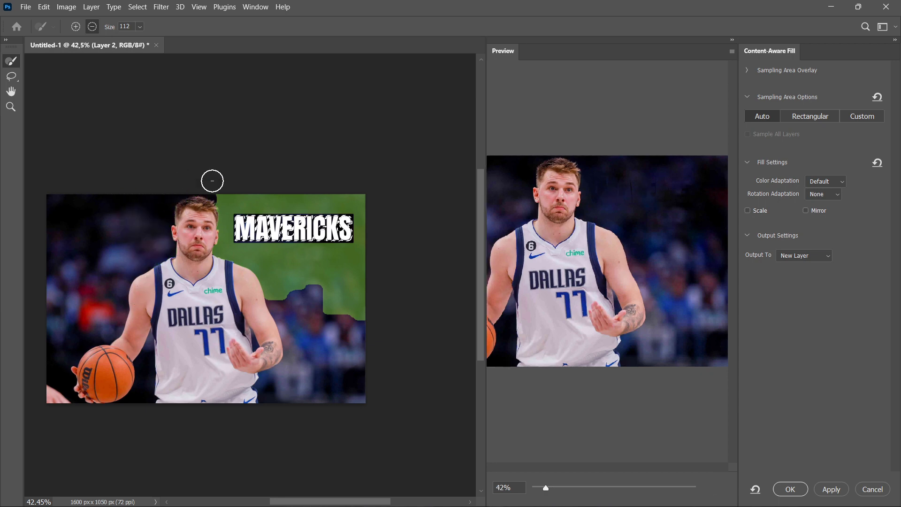
{"action": "mouse_move", "coordinate": [236, 269]}
{"action": "left_mouse_down"}
{"action": "mouse_move", "coordinate": [285, 301]}
{"action": "mouse_move", "coordinate": [386, 313]}
{"action": "left_mouse_up"}
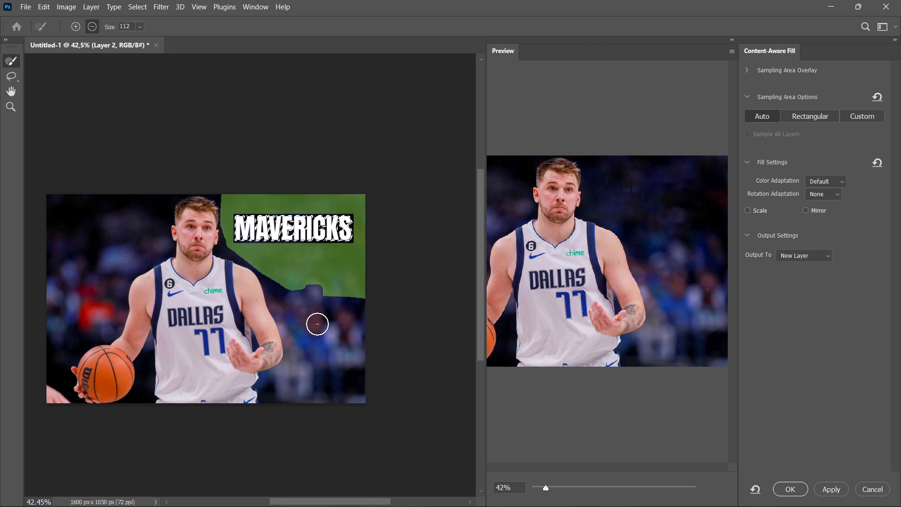
{"action": "left_click", "coordinate": [790, 489]}
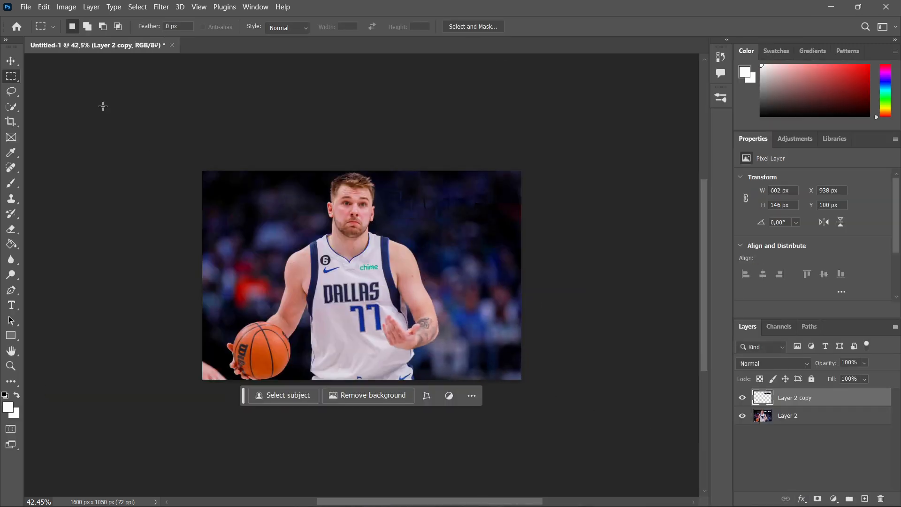
Blur the leftover letter traces beside the player's head on the fill layer using the Blur tool with a 155 px brush.
{"action": "left_click", "coordinate": [8, 60]}
{"action": "scroll", "coordinate": [457, 253], "scroll_direction": "up", "scroll_amount": 2}
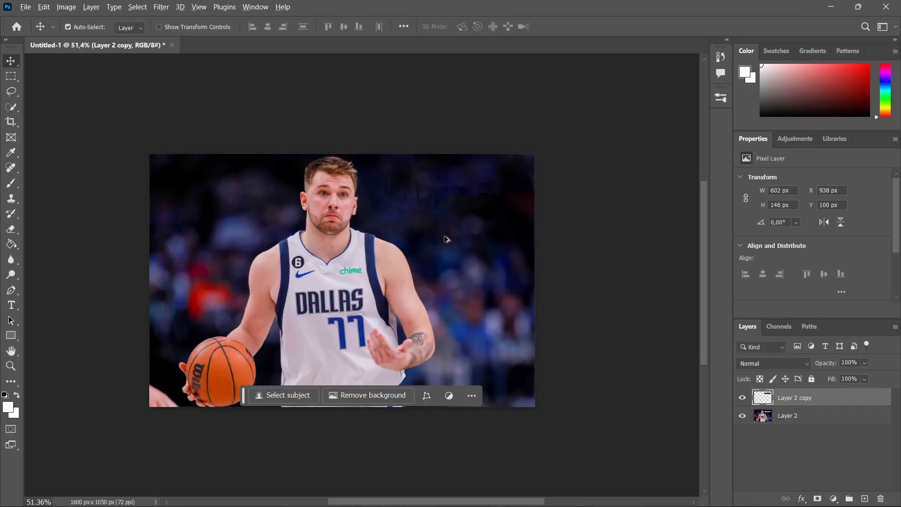
{"action": "scroll", "coordinate": [446, 239], "scroll_direction": "up", "scroll_amount": 2}
{"action": "scroll", "coordinate": [454, 222], "scroll_direction": "up", "scroll_amount": 1}
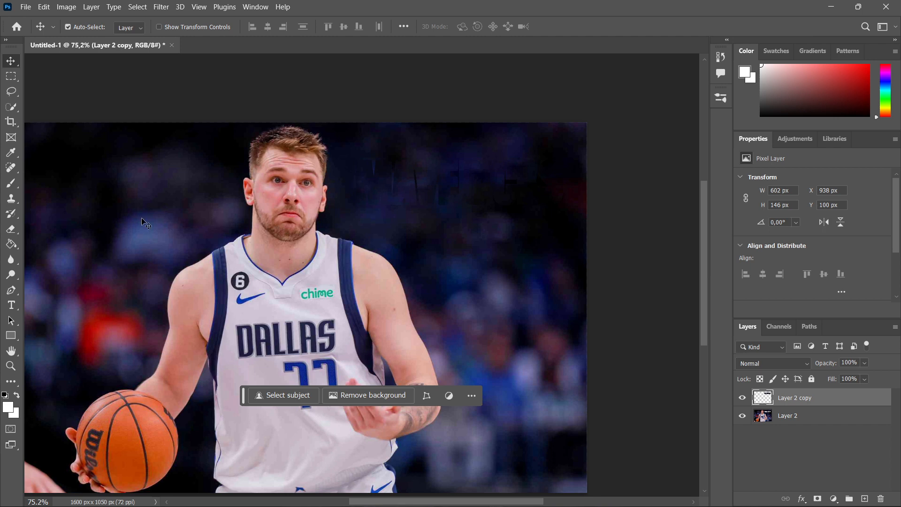
{"action": "left_click", "coordinate": [15, 260]}
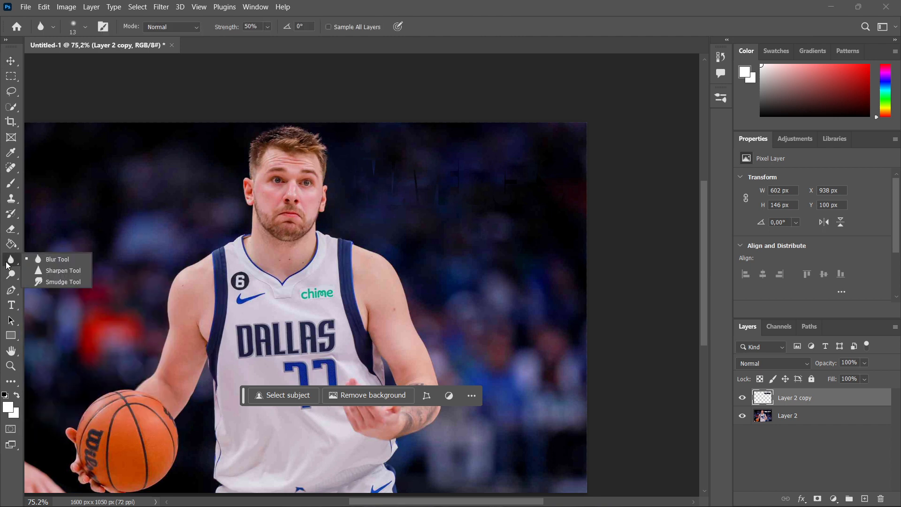
{"action": "left_click", "coordinate": [37, 261]}
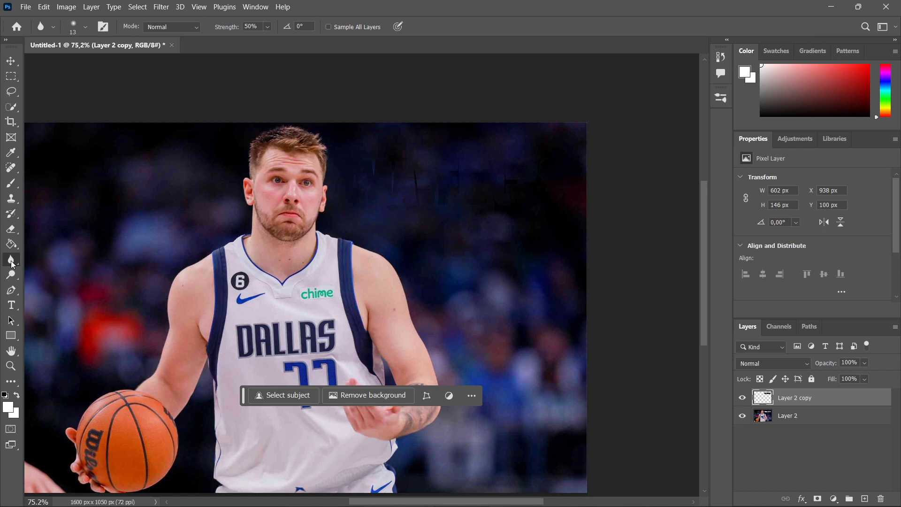
{"action": "left_click", "coordinate": [82, 28]}
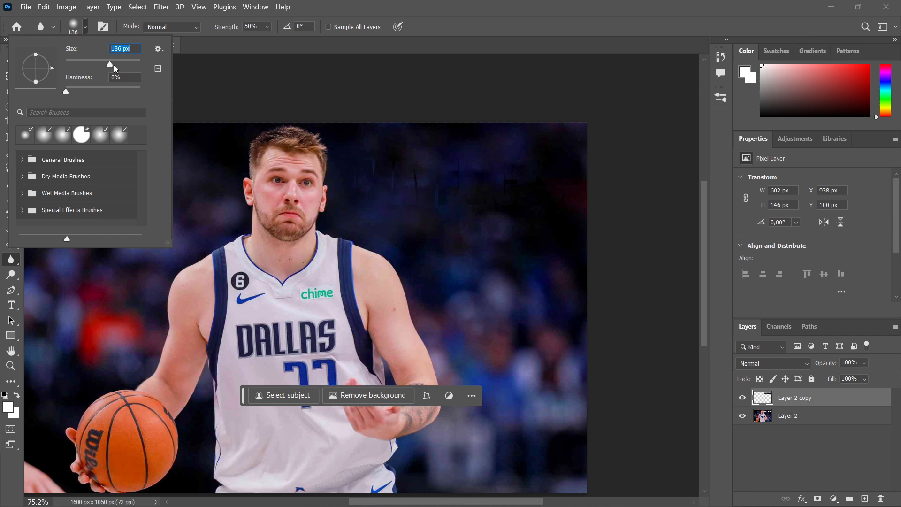
{"action": "left_click", "coordinate": [370, 171]}
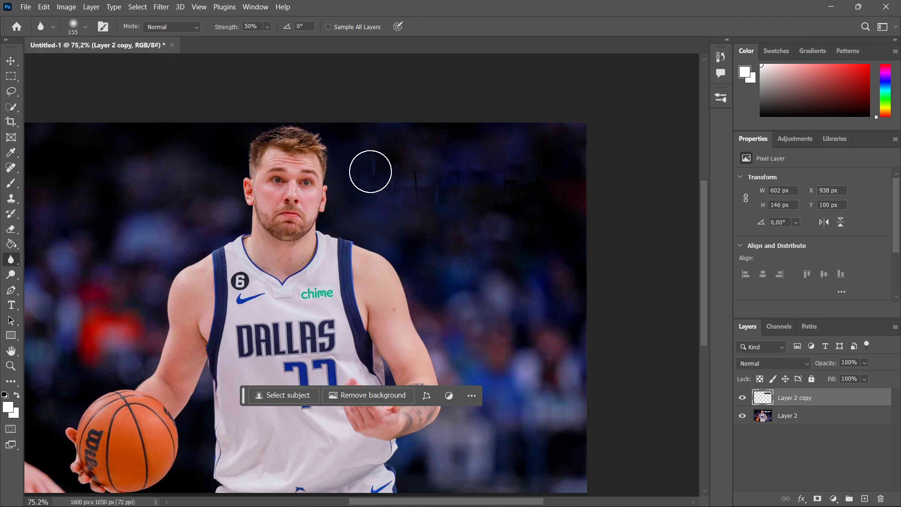
{"action": "mouse_move", "coordinate": [370, 172]}
{"action": "left_mouse_down"}
{"action": "mouse_move", "coordinate": [372, 190]}
{"action": "mouse_move", "coordinate": [387, 194]}
{"action": "mouse_move", "coordinate": [421, 178]}
{"action": "mouse_move", "coordinate": [416, 172]}
{"action": "mouse_move", "coordinate": [434, 202]}
{"action": "mouse_move", "coordinate": [437, 183]}
{"action": "mouse_move", "coordinate": [391, 189]}
{"action": "mouse_move", "coordinate": [411, 178]}
{"action": "mouse_move", "coordinate": [357, 167]}
{"action": "mouse_move", "coordinate": [386, 158]}
{"action": "mouse_move", "coordinate": [429, 157]}
{"action": "mouse_move", "coordinate": [456, 194]}
{"action": "mouse_move", "coordinate": [515, 163]}
{"action": "mouse_move", "coordinate": [555, 168]}
{"action": "mouse_move", "coordinate": [510, 194]}
{"action": "mouse_move", "coordinate": [573, 179]}
{"action": "mouse_move", "coordinate": [417, 170]}
{"action": "mouse_move", "coordinate": [393, 176]}
{"action": "mouse_move", "coordinate": [465, 172]}
{"action": "mouse_move", "coordinate": [404, 189]}
{"action": "mouse_move", "coordinate": [426, 186]}
{"action": "left_mouse_up"}
{"action": "mouse_move", "coordinate": [467, 184]}
{"action": "left_mouse_down"}
{"action": "mouse_move", "coordinate": [365, 194]}
{"action": "mouse_move", "coordinate": [365, 181]}
{"action": "mouse_move", "coordinate": [488, 183]}
{"action": "mouse_move", "coordinate": [396, 181]}
{"action": "mouse_move", "coordinate": [432, 198]}
{"action": "left_mouse_up"}
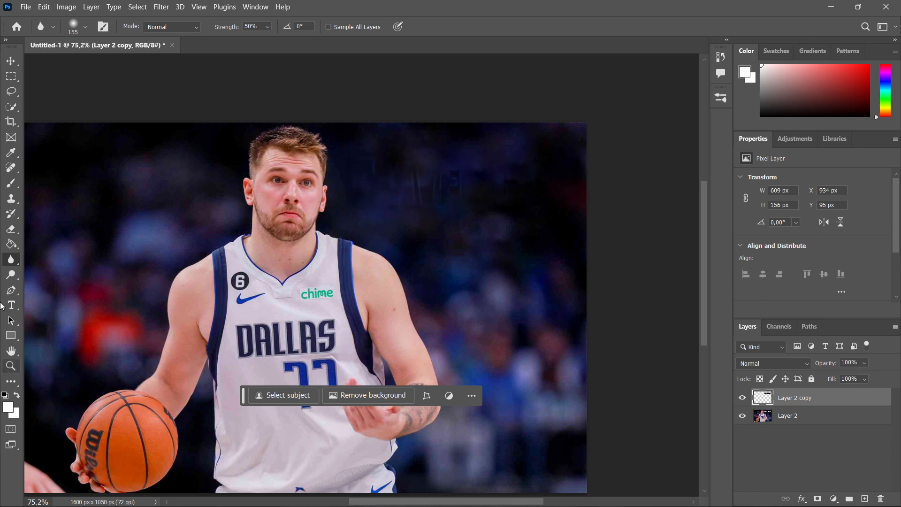
Smudge the leftover letter traces on the fill layer using the Smudge tool with a 174 px brush.
{"action": "right_click", "coordinate": [15, 255]}
{"action": "left_click", "coordinate": [57, 281]}
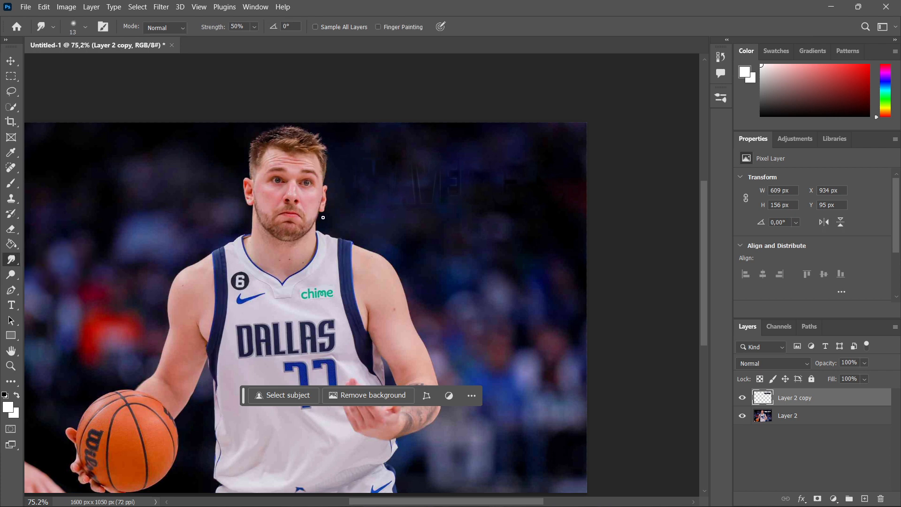
{"action": "left_click", "coordinate": [85, 27]}
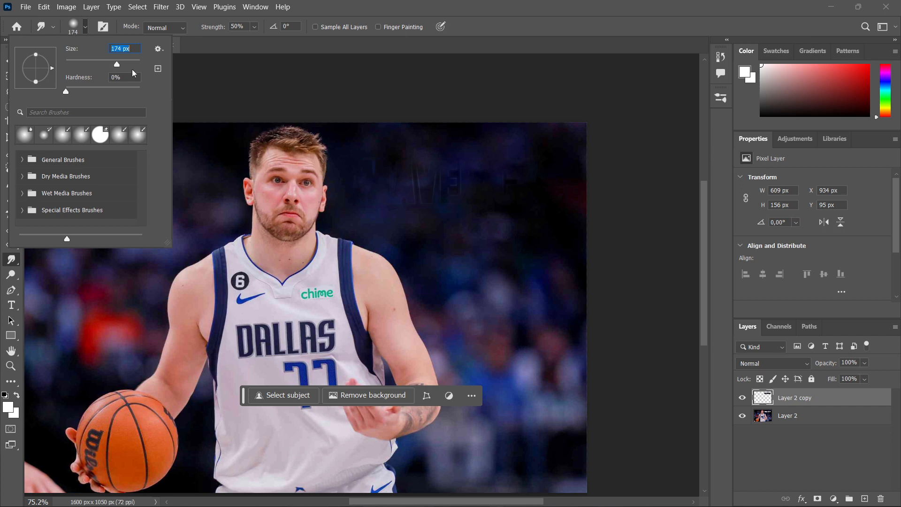
{"action": "mouse_move", "coordinate": [378, 166]}
{"action": "left_mouse_down"}
{"action": "mouse_move", "coordinate": [397, 183]}
{"action": "mouse_move", "coordinate": [399, 171]}
{"action": "mouse_move", "coordinate": [429, 204]}
{"action": "mouse_move", "coordinate": [442, 192]}
{"action": "left_mouse_up"}
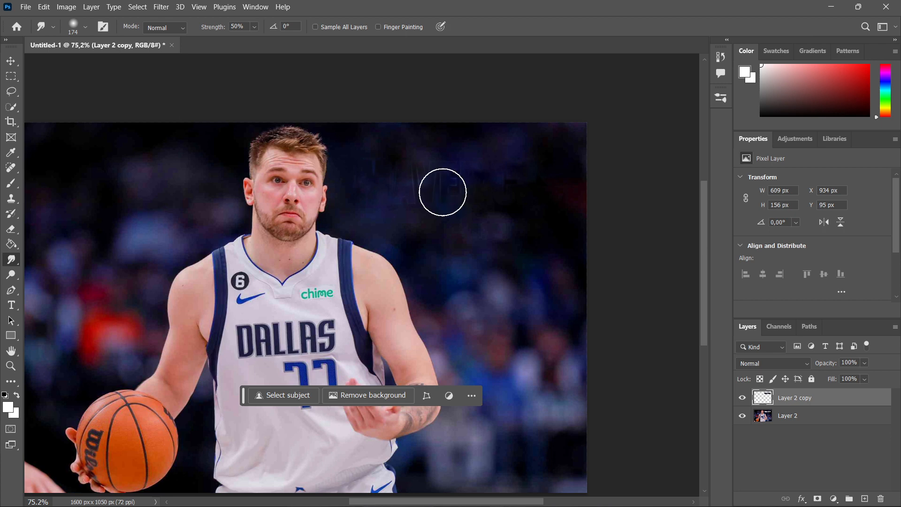
Merge Layer 2 copy and Layer 2 into a single layer.
{"action": "left_click", "coordinate": [808, 416], "text": "ctrl"}
{"action": "right_click", "coordinate": [794, 403]}
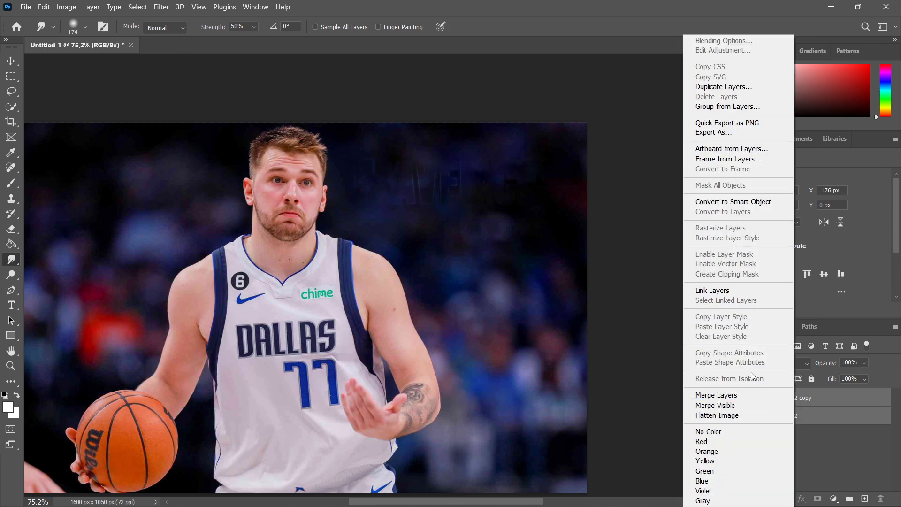
{"action": "left_click", "coordinate": [840, 415]}
{"action": "right_click", "coordinate": [782, 397]}
{"action": "left_click", "coordinate": [804, 396]}
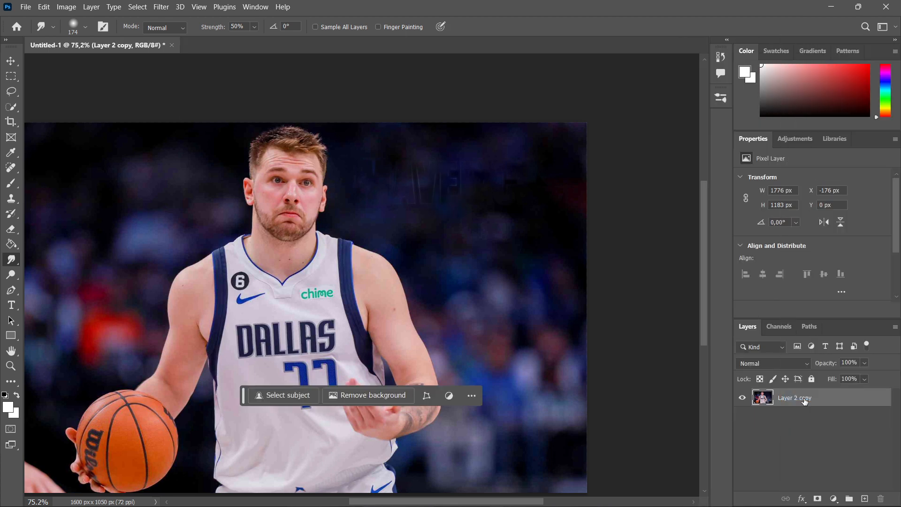
Smudge away the remaining letter traces in the dark background of the merged layer and switch to the Move tool.
{"action": "scroll", "coordinate": [427, 221], "scroll_direction": "up", "scroll_amount": 1}
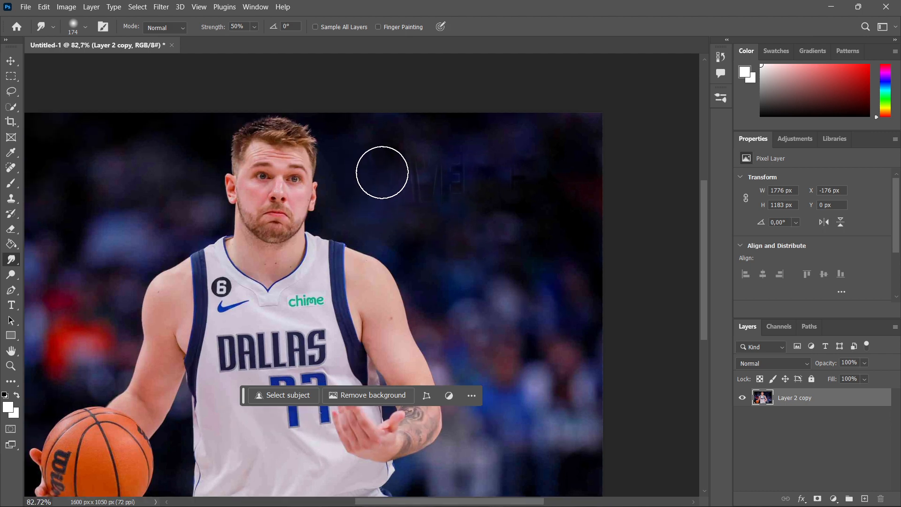
{"action": "mouse_move", "coordinate": [382, 172]}
{"action": "left_mouse_down"}
{"action": "mouse_move", "coordinate": [413, 183]}
{"action": "mouse_move", "coordinate": [437, 171]}
{"action": "mouse_move", "coordinate": [484, 177]}
{"action": "left_mouse_up"}
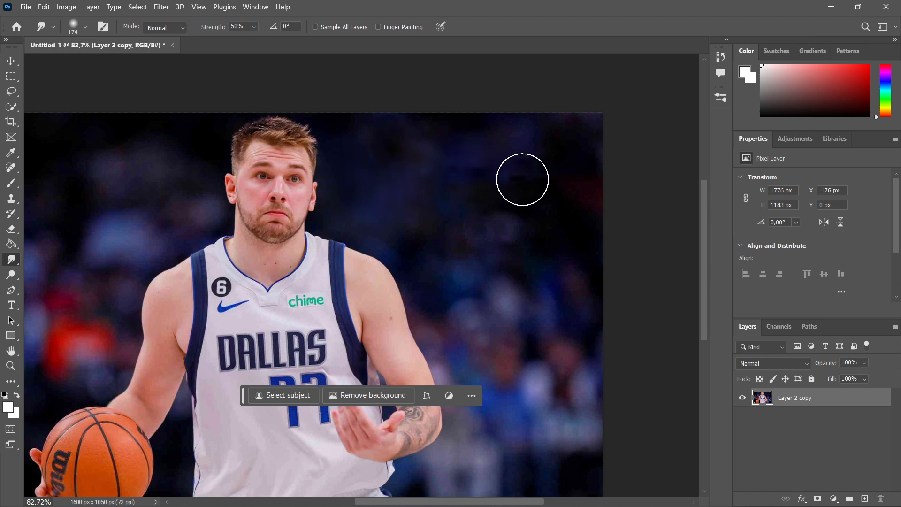
{"action": "scroll", "coordinate": [531, 203], "scroll_direction": "down", "scroll_amount": 9}
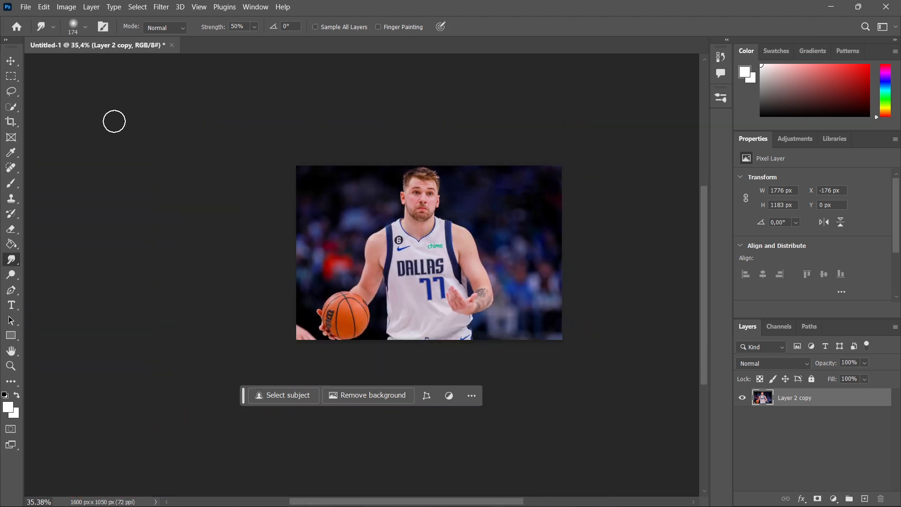
{"action": "key", "text": "v"}
{"action": "scroll", "coordinate": [507, 243], "scroll_direction": "down", "scroll_amount": 2}
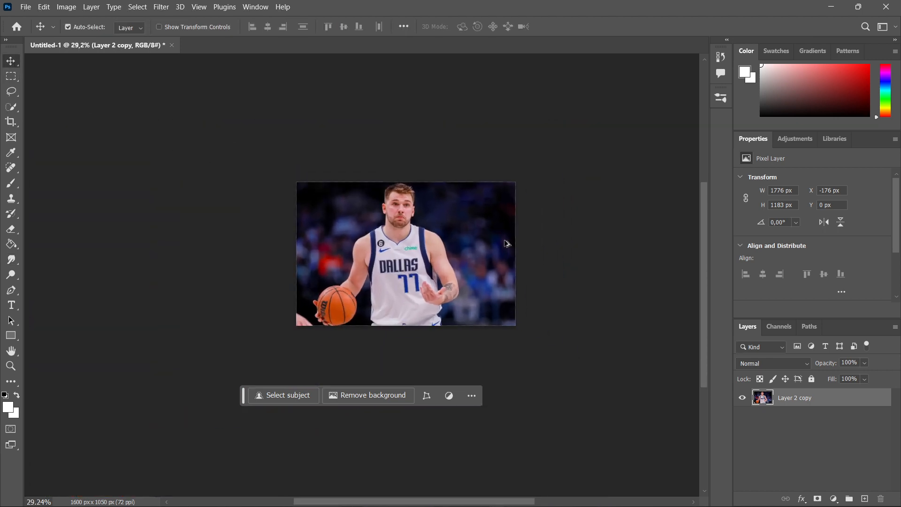
{"action": "scroll", "coordinate": [504, 243], "scroll_direction": "up", "scroll_amount": 3}
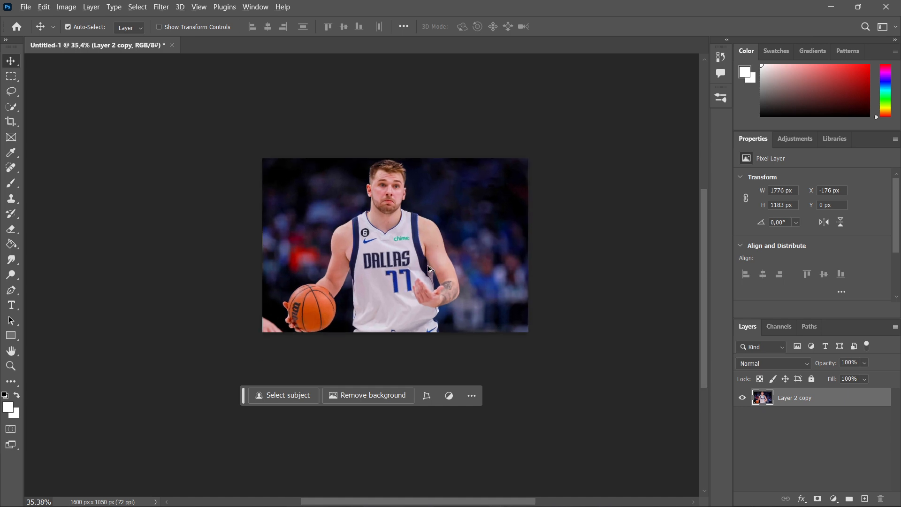